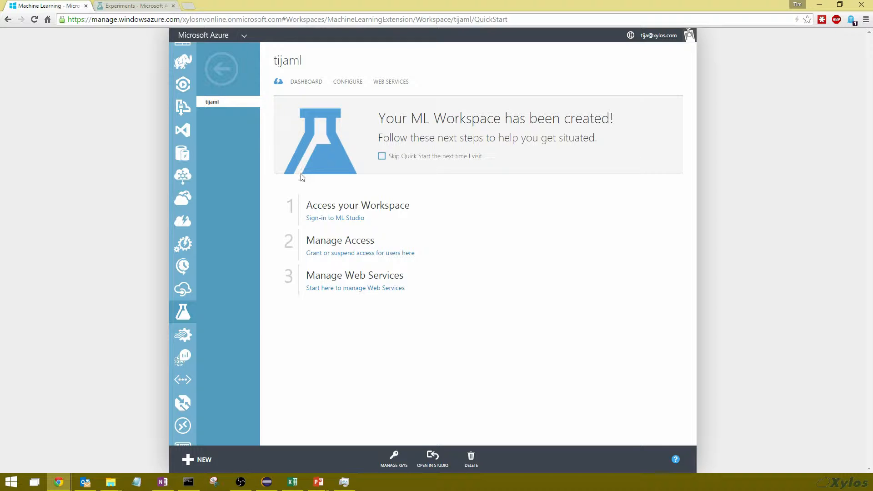
Browse the workspace's experiments, own datasets and sample datasets in ML Studio
left_click(136, 6)
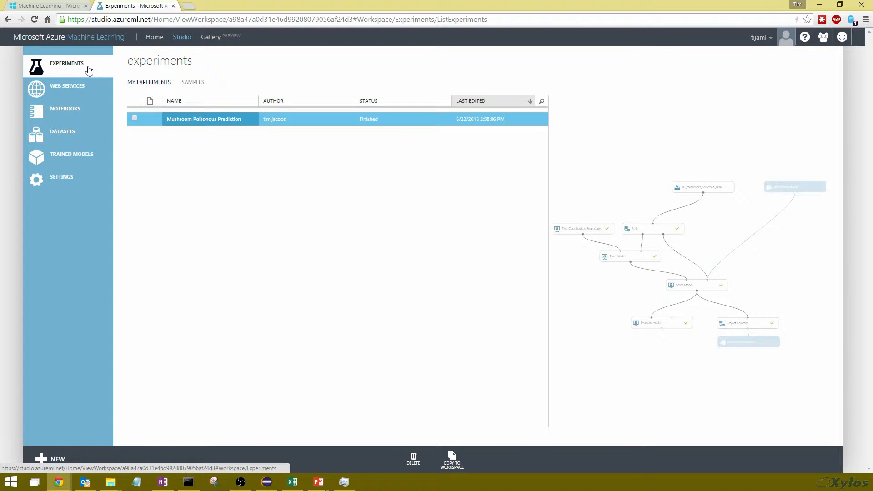
left_click(60, 137)
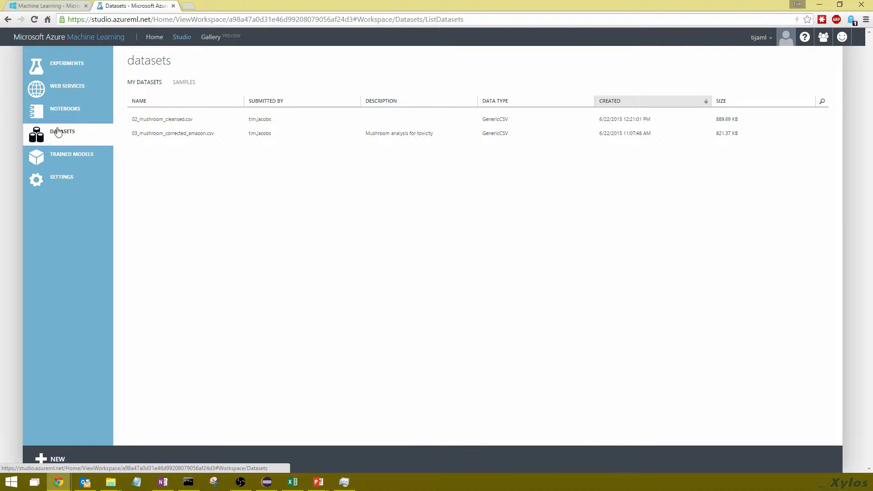
left_click(215, 135)
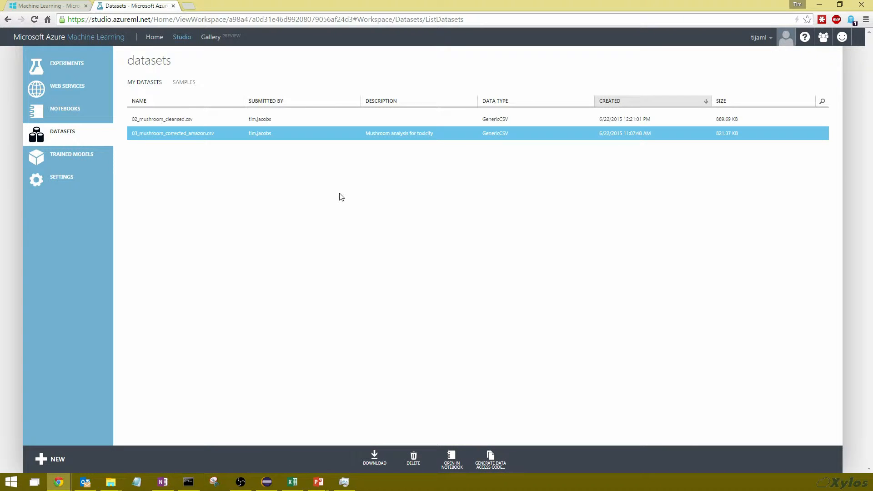
left_click(190, 84)
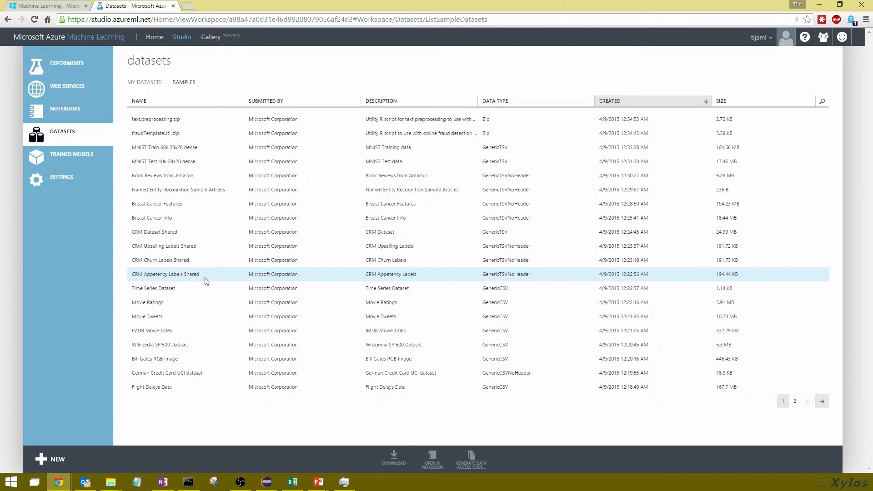
left_click(64, 64)
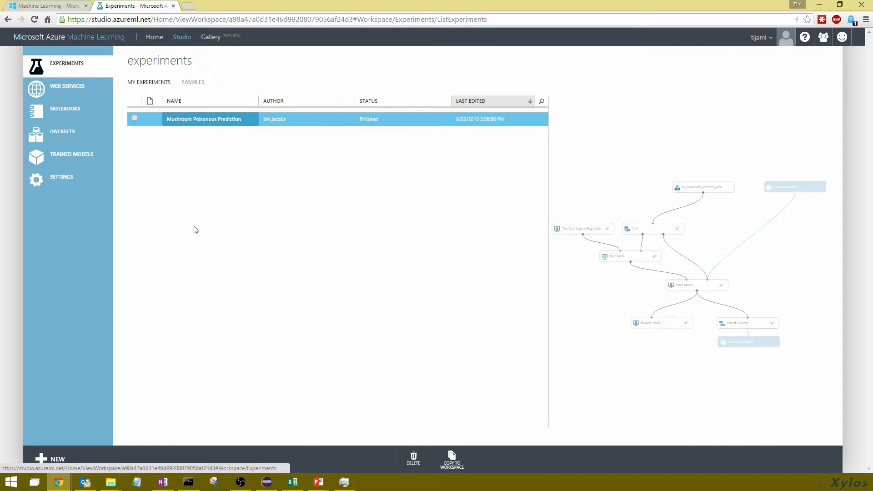
Create a new blank experiment
left_click(44, 459)
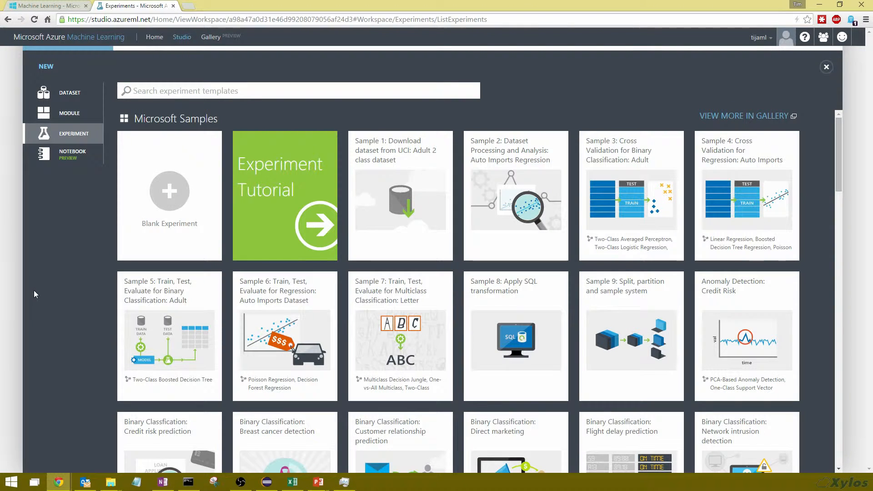
left_click(177, 215)
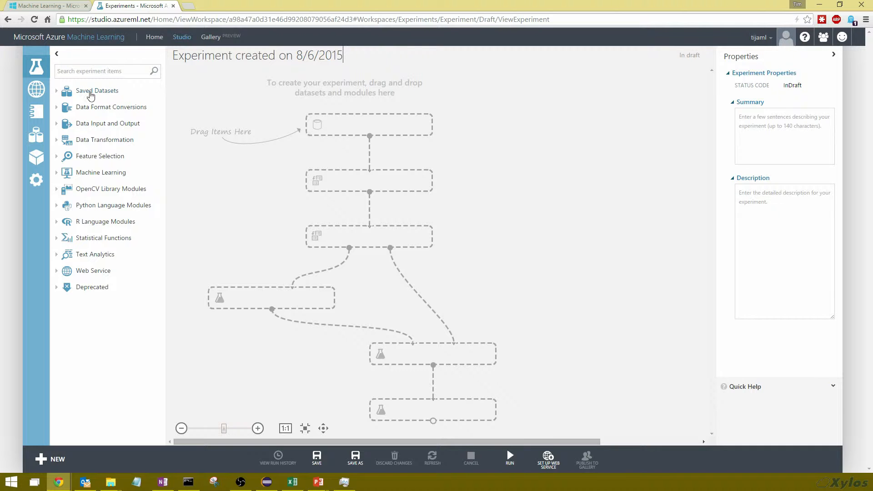
Explore the module palette's Machine Learning classification and Data Transformation Sample and Split categories
left_click(57, 174)
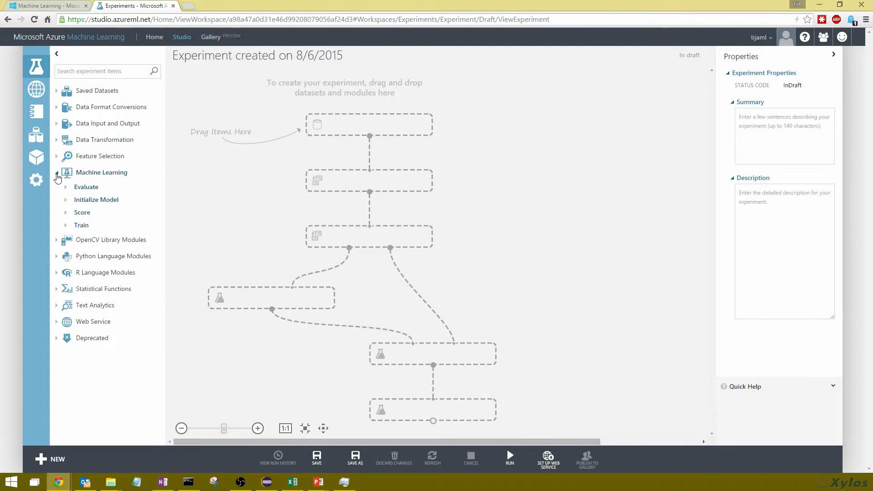
left_click(65, 201)
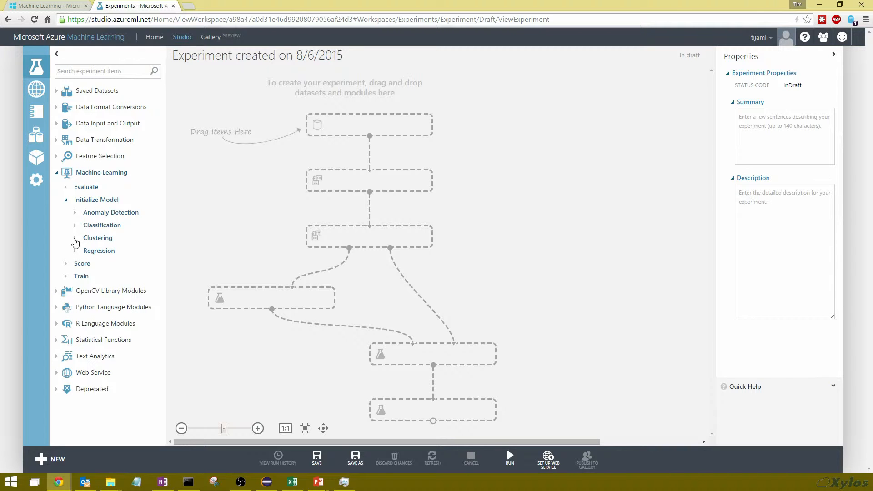
left_click(74, 225)
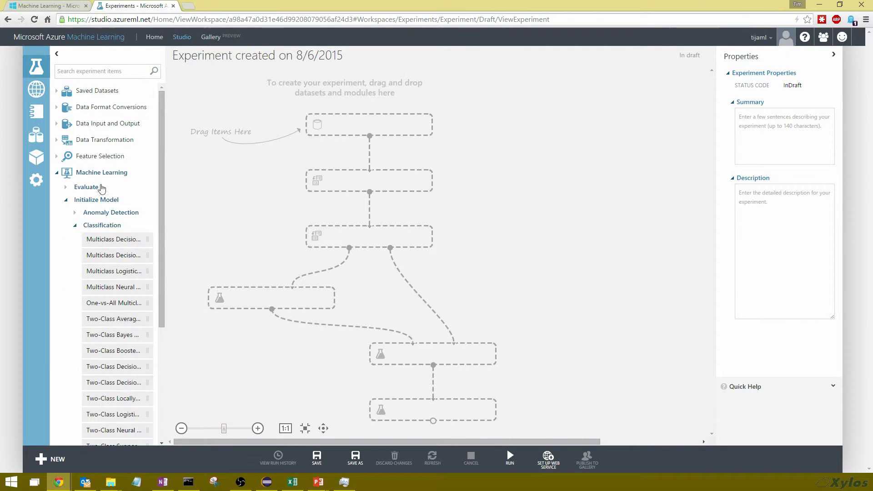
left_click(64, 142)
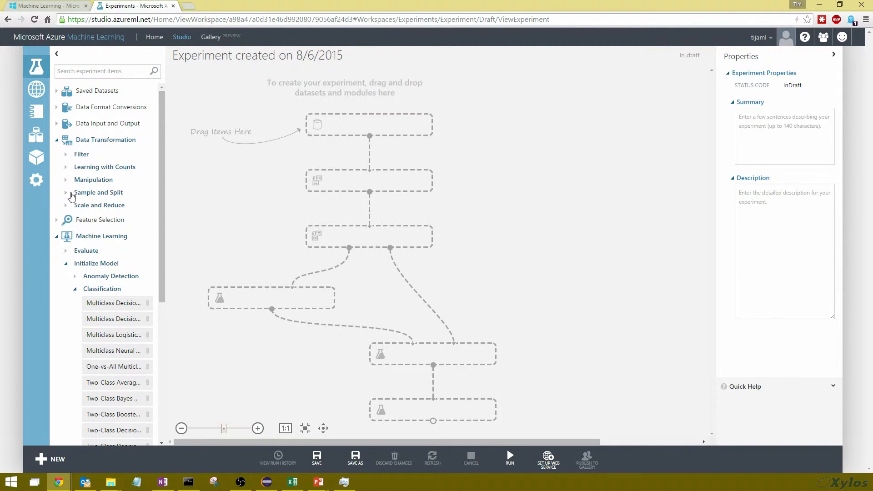
left_click(66, 193)
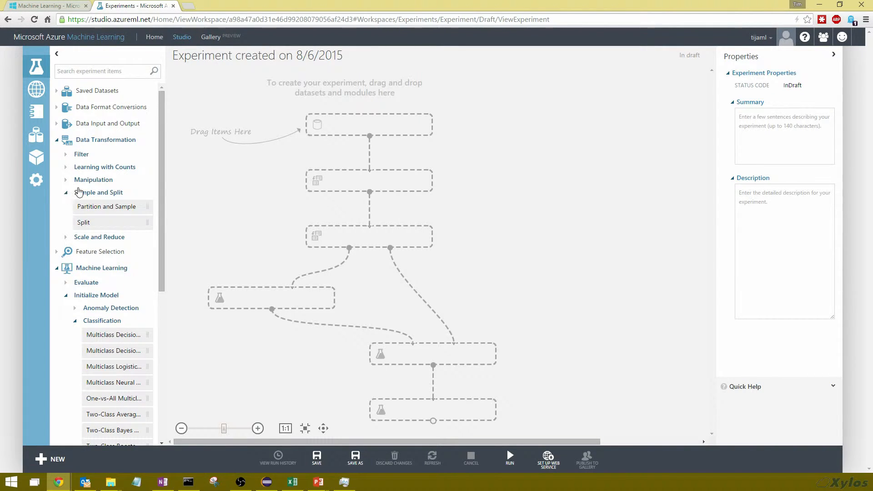
scroll(81, 193, "down", 6)
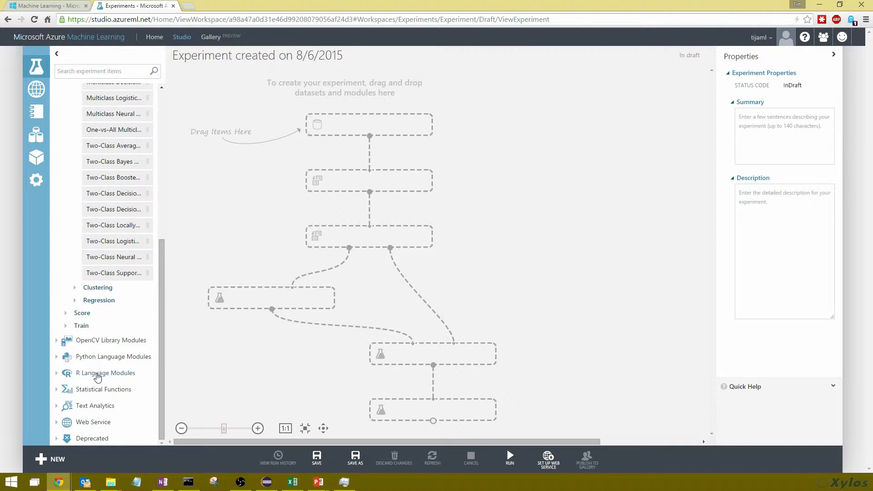
scroll(89, 378, "up", 5)
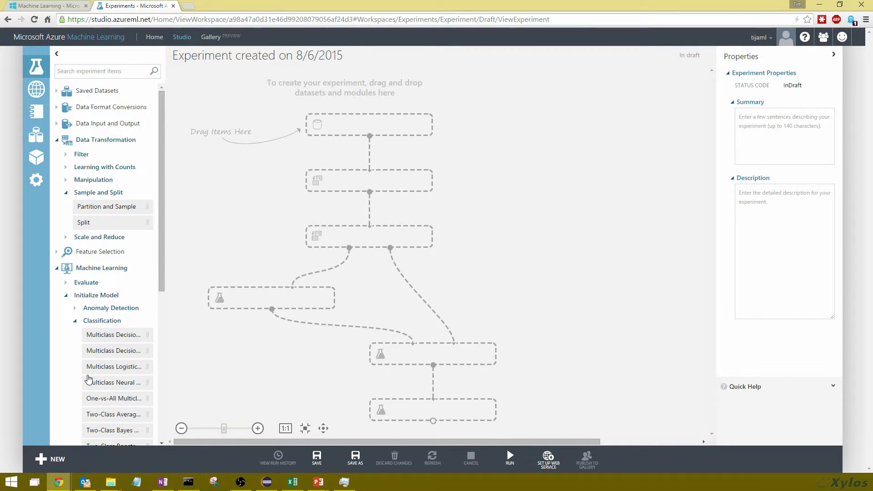
Add the 03_mushroom_corrected_amazon.csv dataset from My Datasets to the experiment canvas
left_click(57, 91)
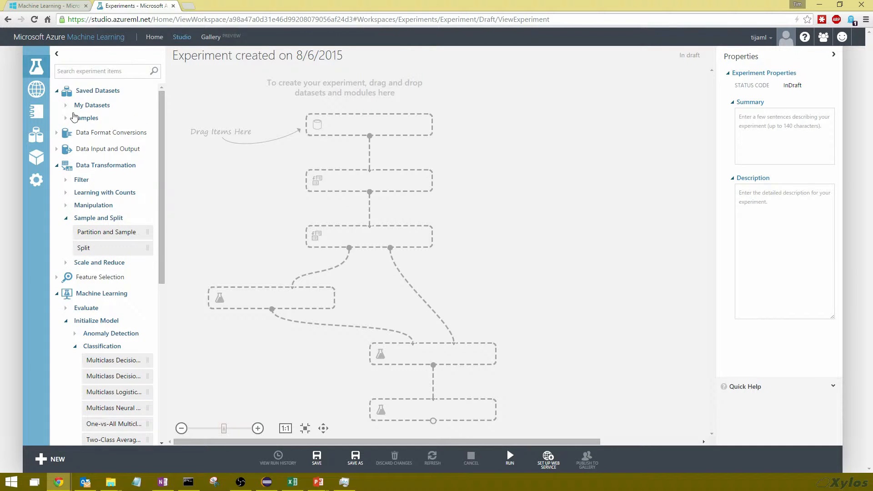
left_click(66, 105)
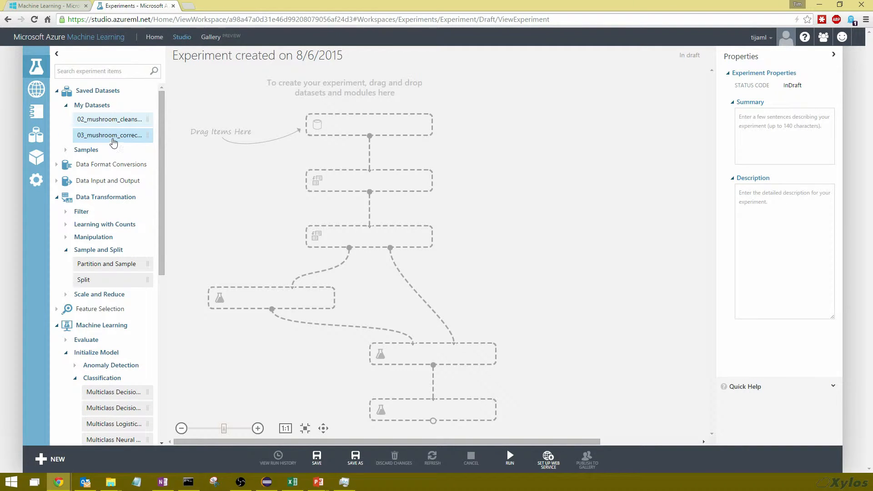
left_click_drag(109, 135, 372, 129)
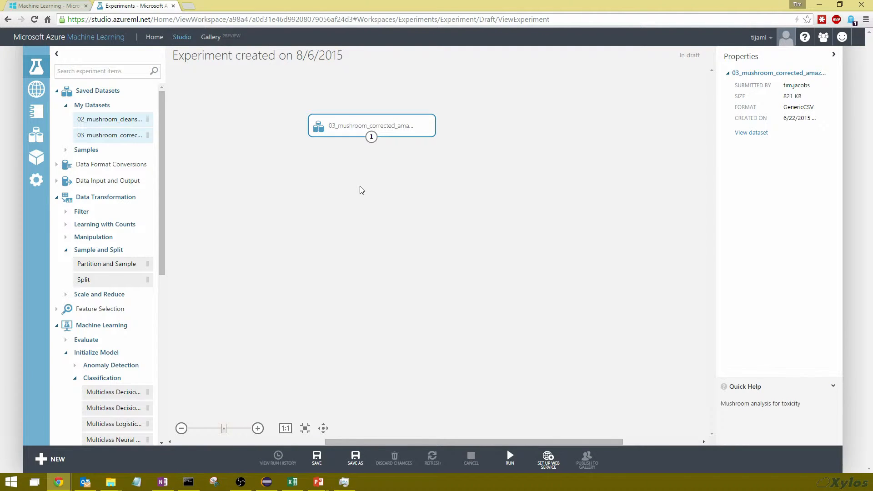
Visualize the dataset's output and inspect the capshape column's statistics and histogram
right_click(371, 137)
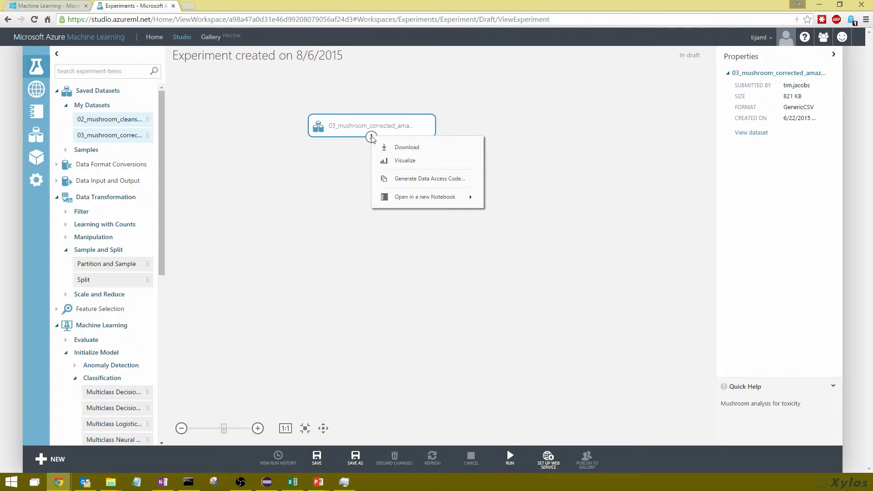
left_click(413, 162)
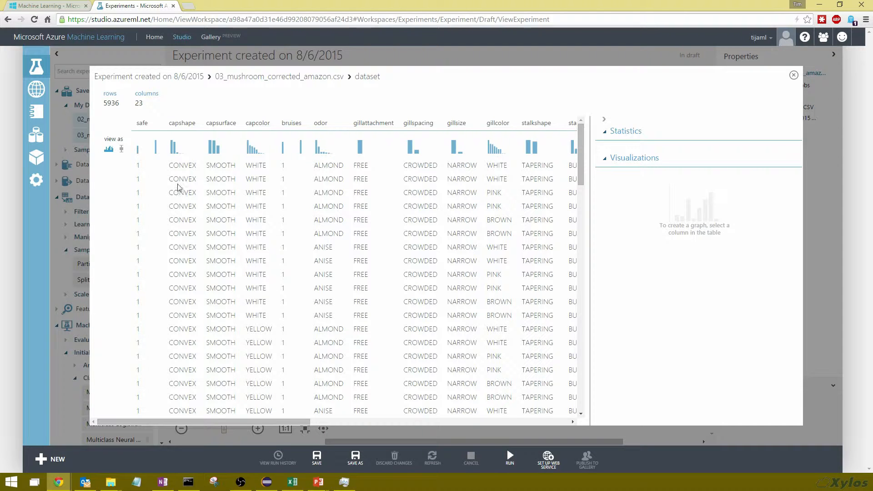
left_click(176, 152)
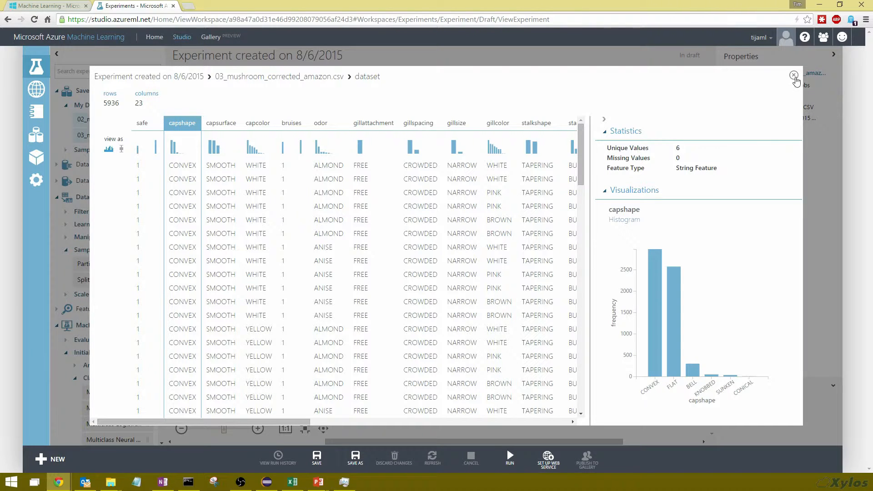
left_click(793, 75)
Add a Split module below the dataset and connect the dataset's output to its input
left_click_drag(160, 284, 367, 201)
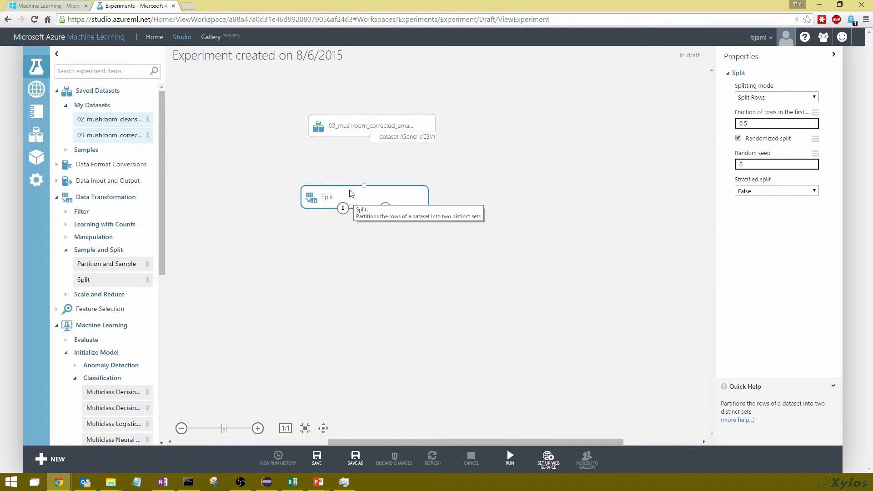
left_click(426, 157)
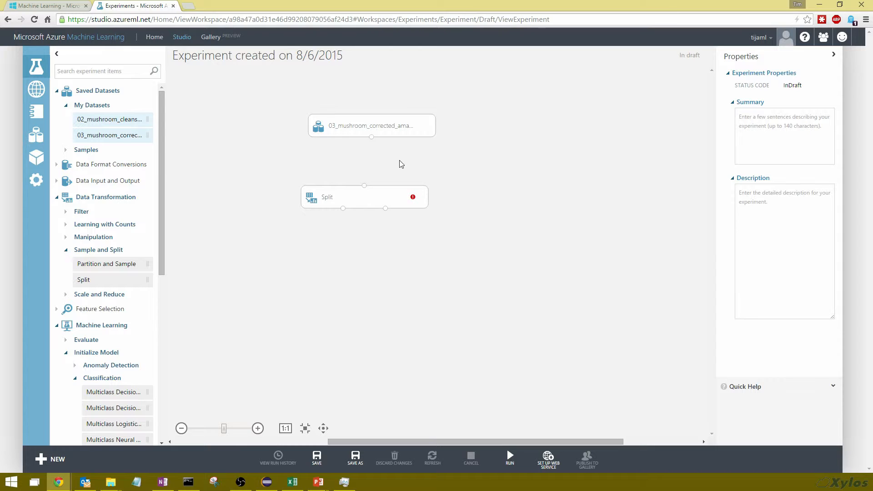
left_click_drag(372, 138, 364, 192)
left_click(364, 198)
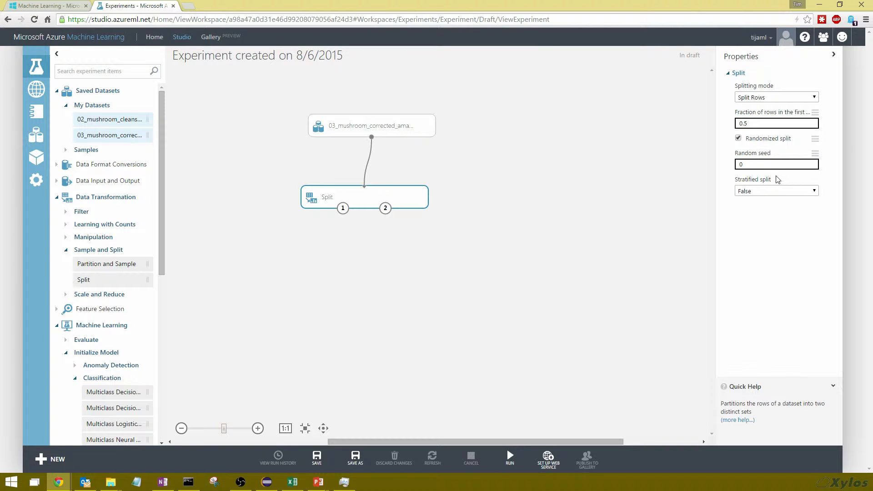
Set the Split's fraction of rows in the first output to 0.7 and turn off Randomized split
left_click(770, 120)
left_click(816, 98)
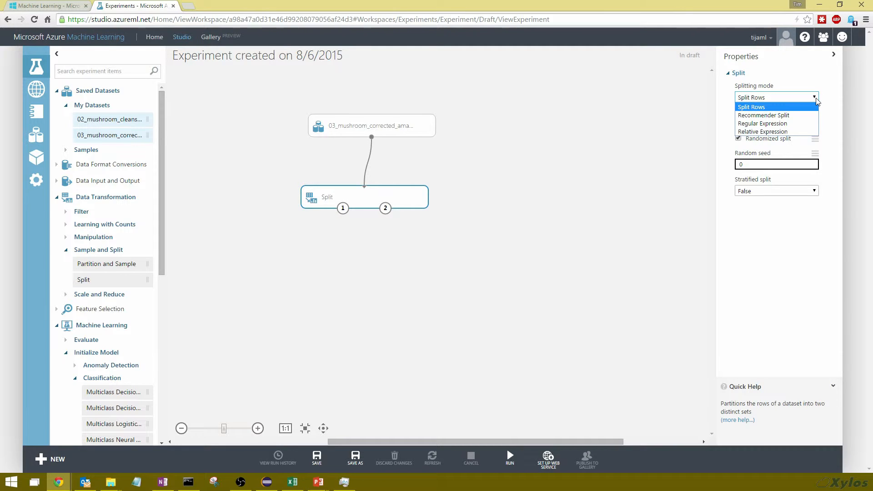
left_click(817, 101)
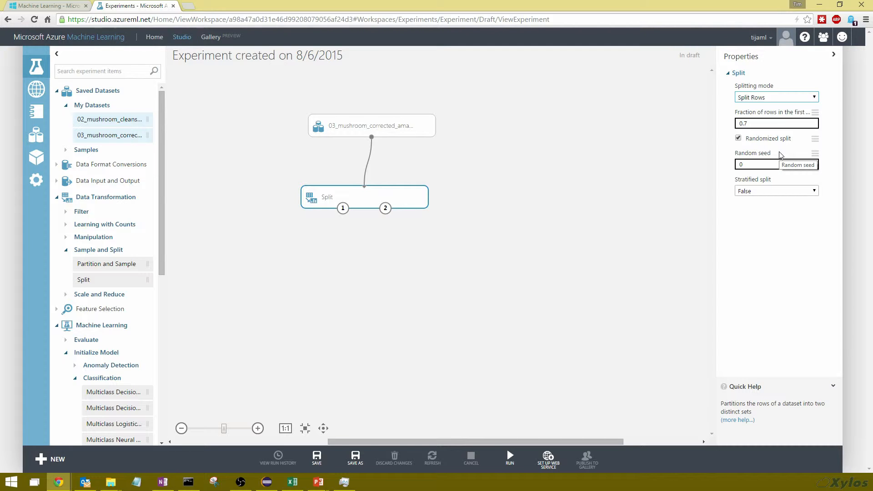
left_click(739, 139)
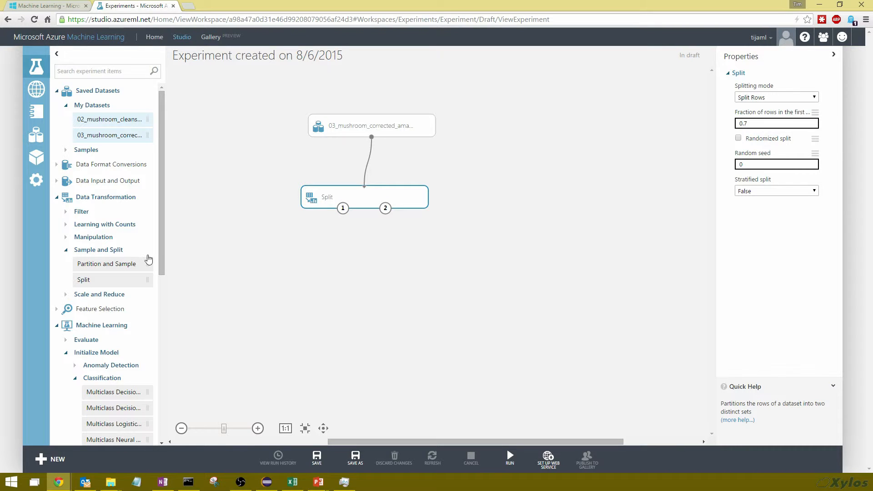
Add a Train Model module and connect the Split's first output to its dataset input
scroll(160, 242, "down", 5)
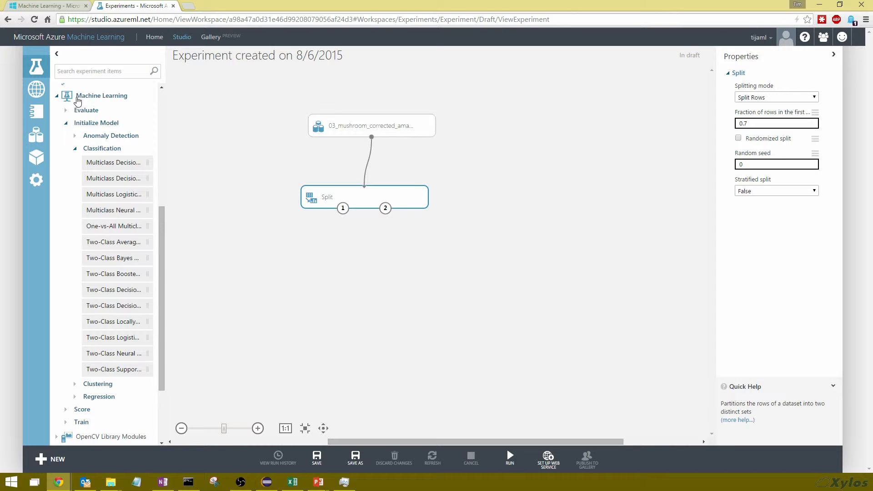
left_click(67, 423)
left_click_drag(160, 329, 161, 407)
left_click_drag(103, 334, 266, 276)
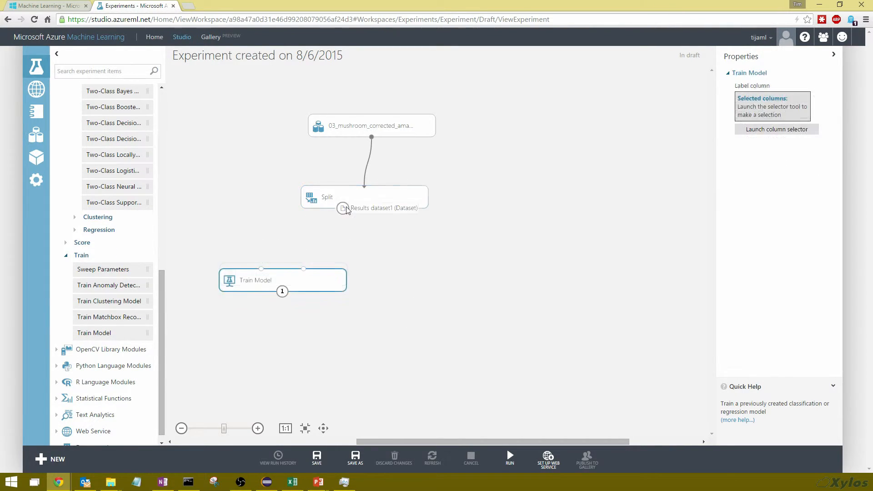
left_click_drag(345, 222, 304, 271)
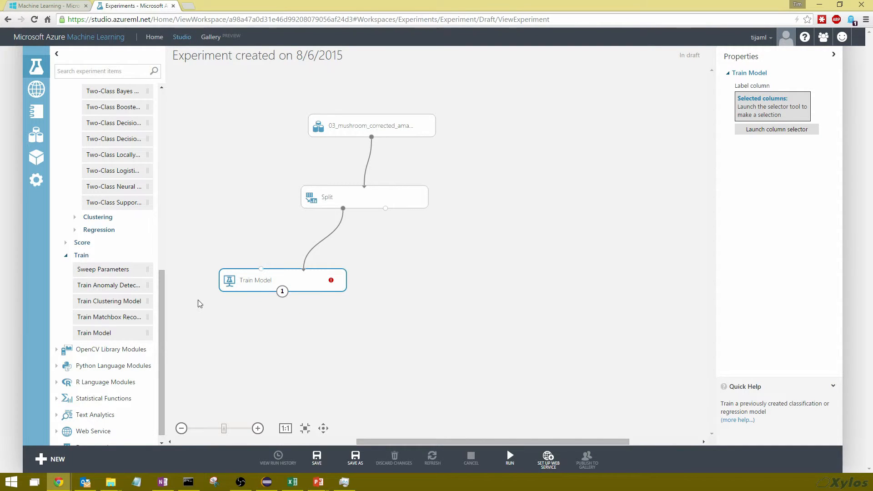
Add a Two-Class Logistic Regression module and connect it to the Train Model's untrained model input
left_click_drag(160, 359, 164, 293)
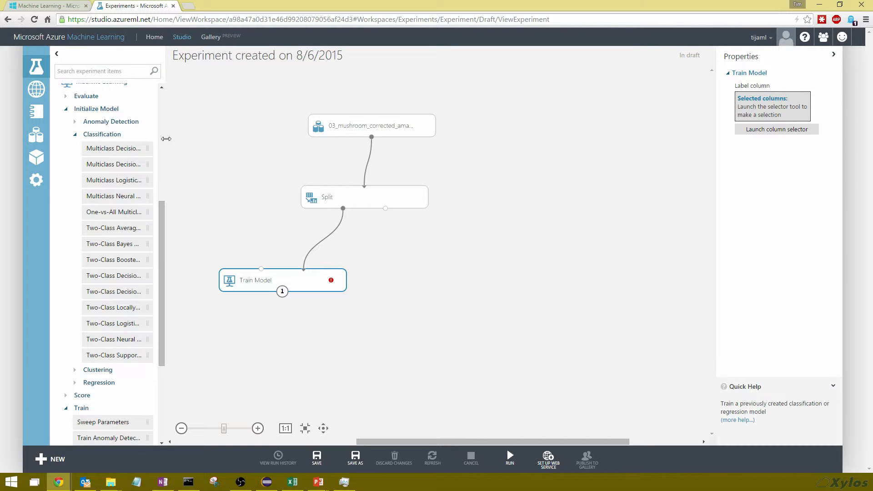
left_click_drag(164, 142, 217, 145)
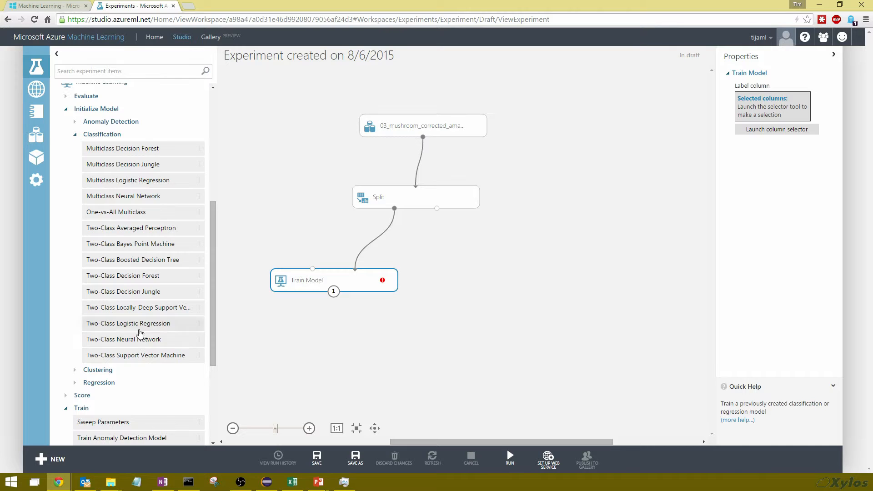
left_click(138, 328)
left_click_drag(138, 328, 273, 225)
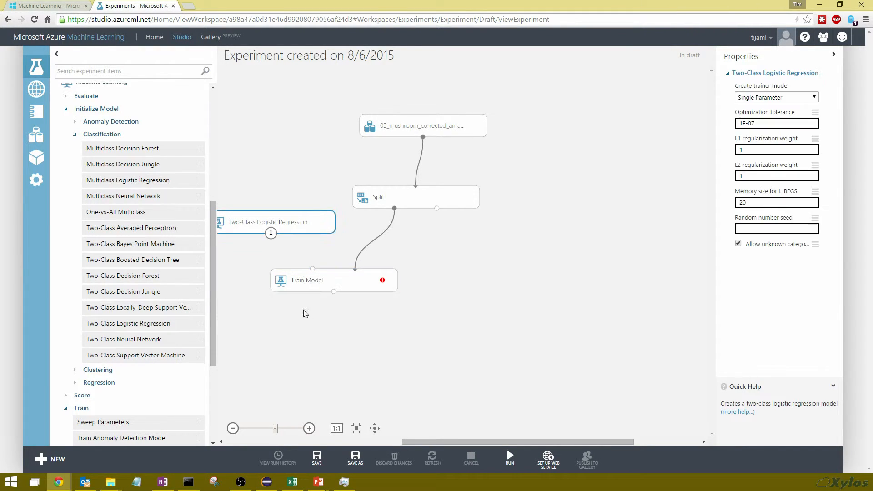
left_click_drag(441, 444, 408, 444)
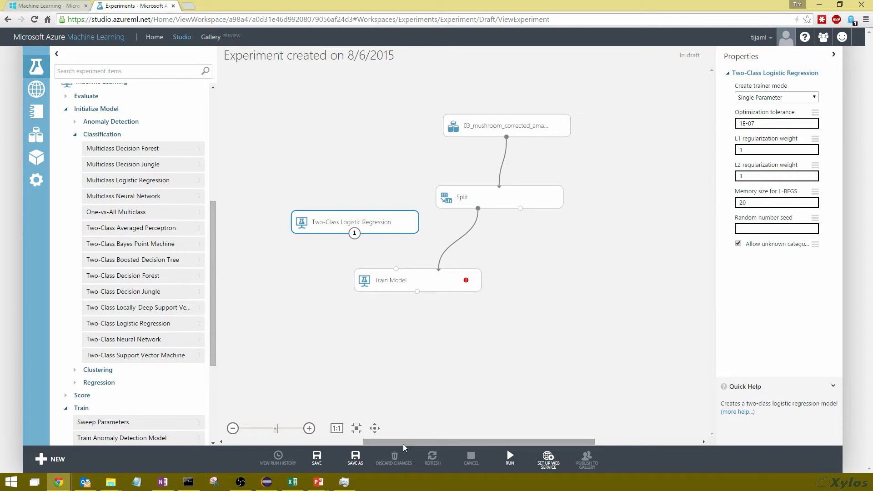
mouse_move(377, 208)
left_mouse_down()
mouse_move(357, 242)
mouse_move(398, 273)
left_mouse_up()
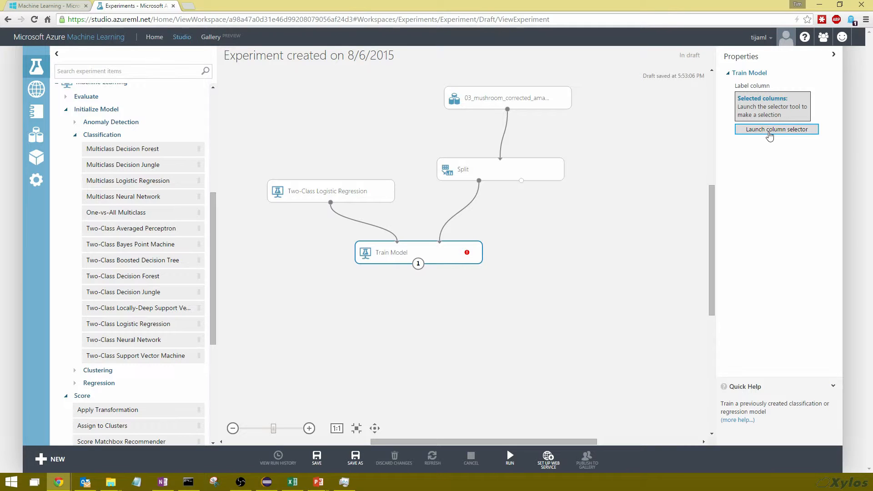
Set the Train Model's label column to safe using the column selector
left_click(769, 132)
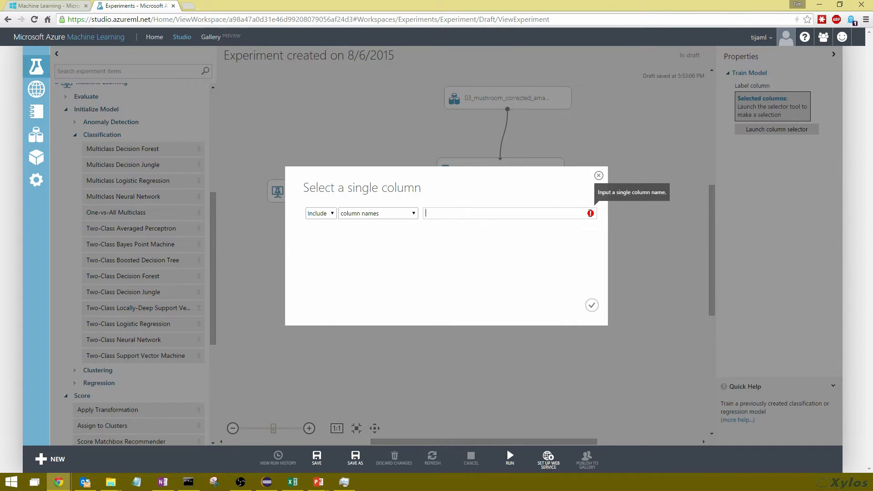
left_click(482, 210)
type("s")
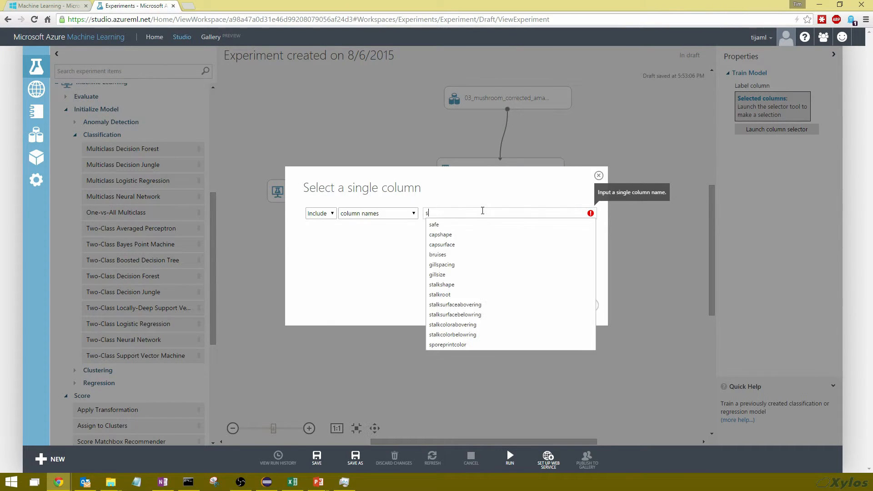
left_click(451, 227)
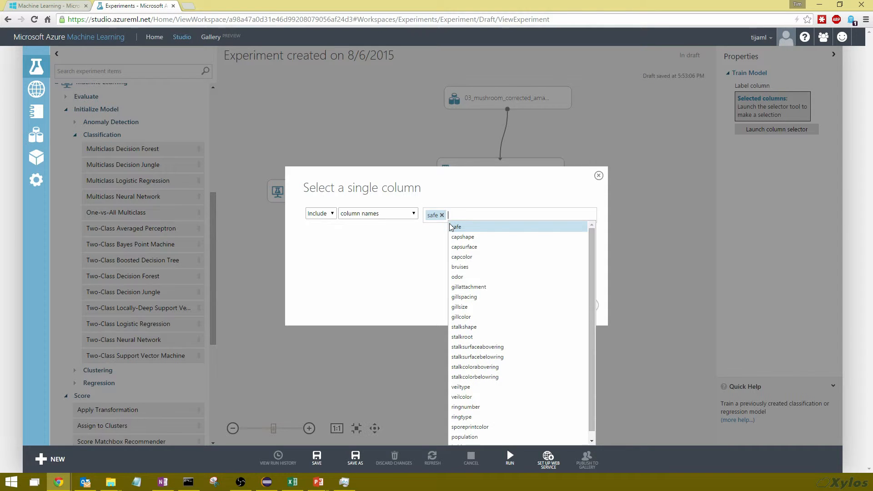
left_click(592, 305)
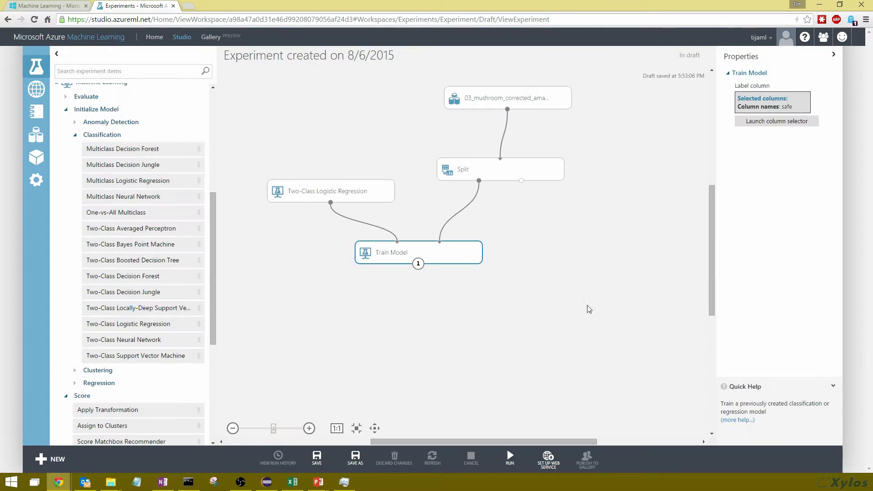
Add a Score Model module and connect the Train Model's output and the Split's second output to it
left_click(534, 176)
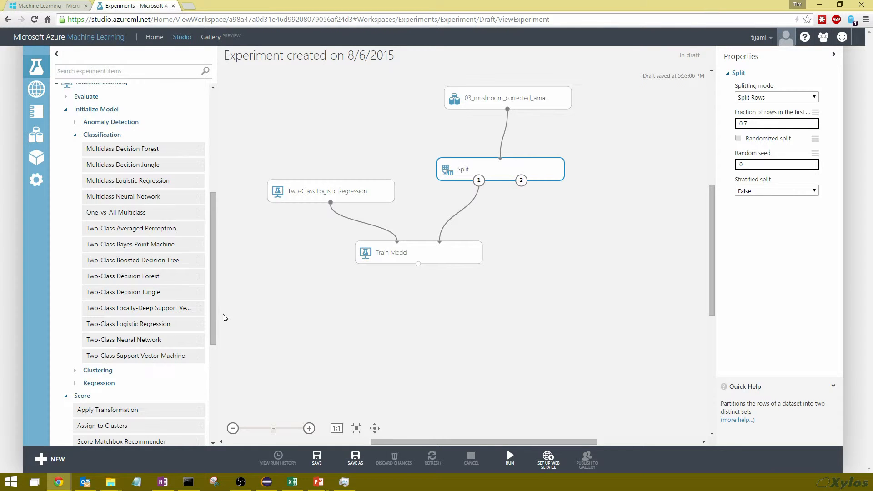
left_click_drag(212, 311, 208, 413)
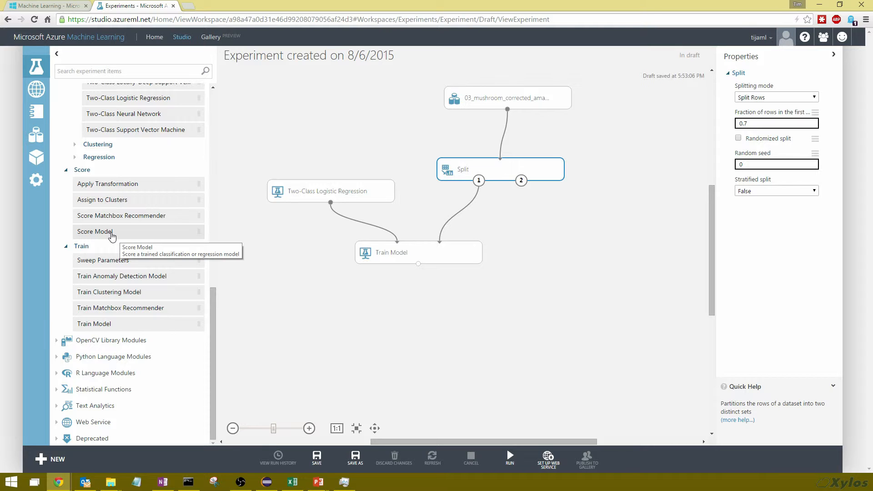
left_click_drag(117, 235, 548, 332)
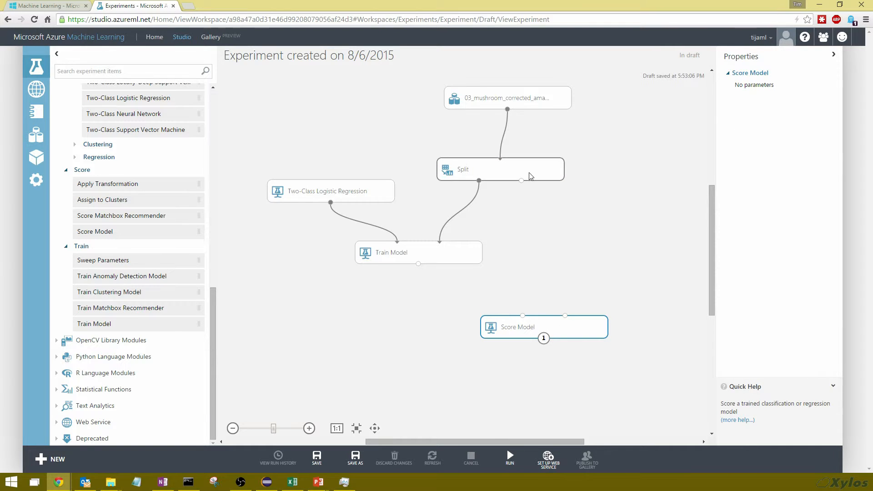
left_click_drag(531, 212, 567, 326)
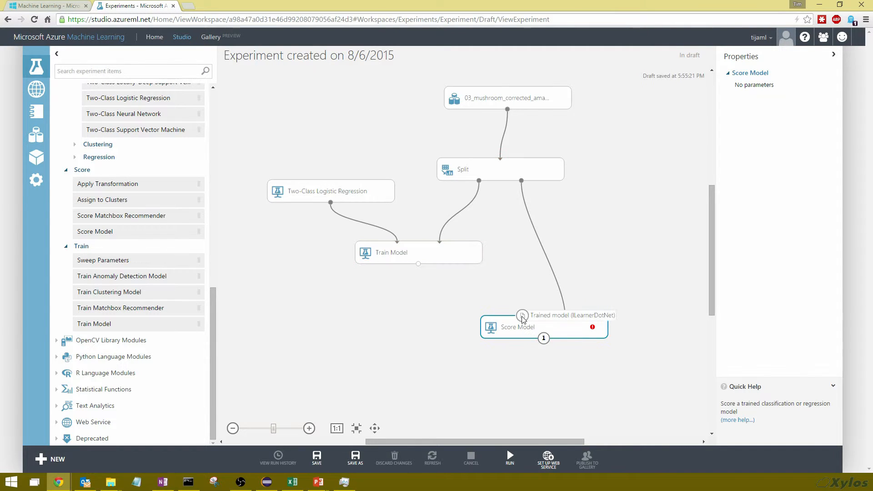
mouse_move(418, 263)
left_mouse_down()
mouse_move(430, 277)
mouse_move(509, 301)
mouse_move(528, 328)
left_mouse_up()
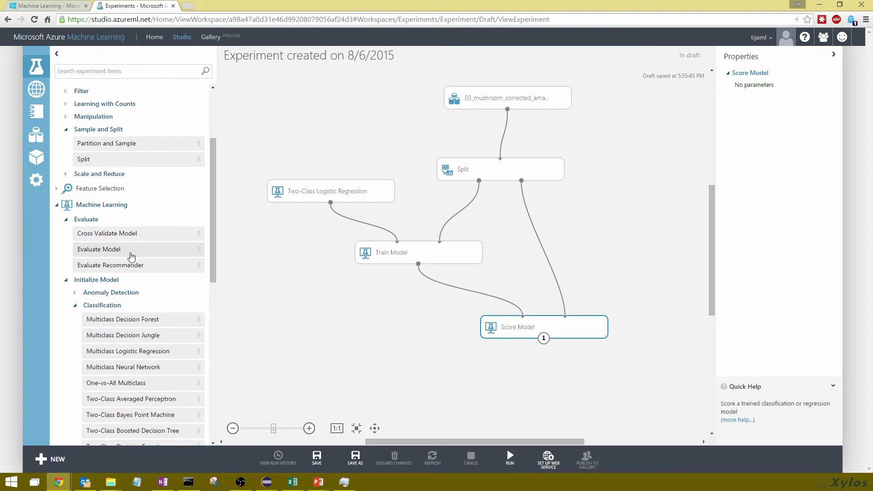
Add an Evaluate Model module and connect the Score Model's output to its first input
left_click_drag(104, 254, 438, 400)
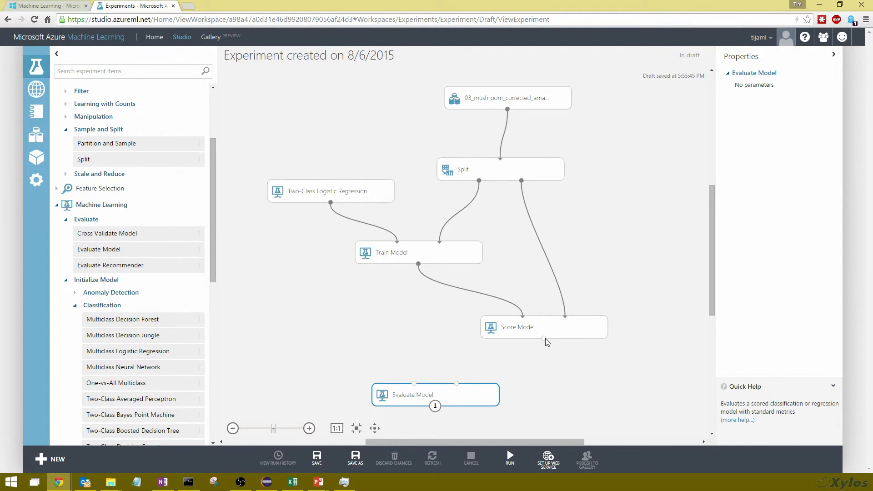
left_click_drag(545, 339, 414, 384)
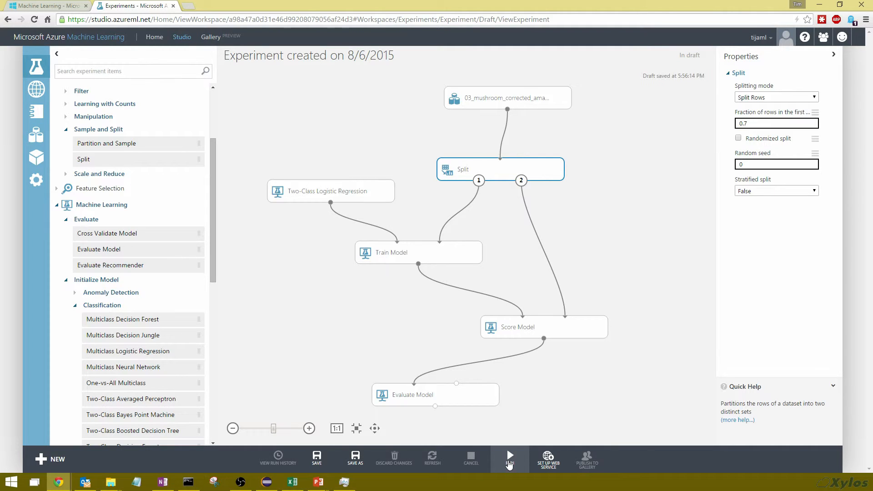
Run the experiment and visualize the Evaluate Model's evaluation results
left_click(509, 460)
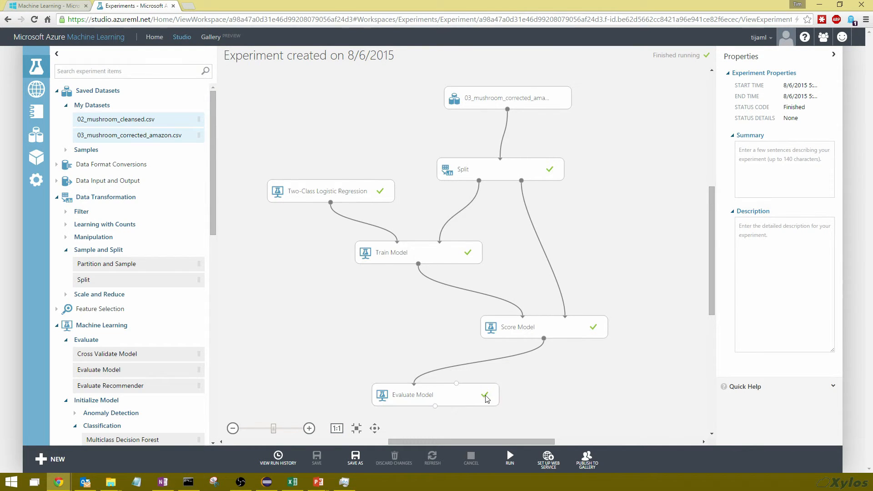
scroll(478, 400, "down", 1)
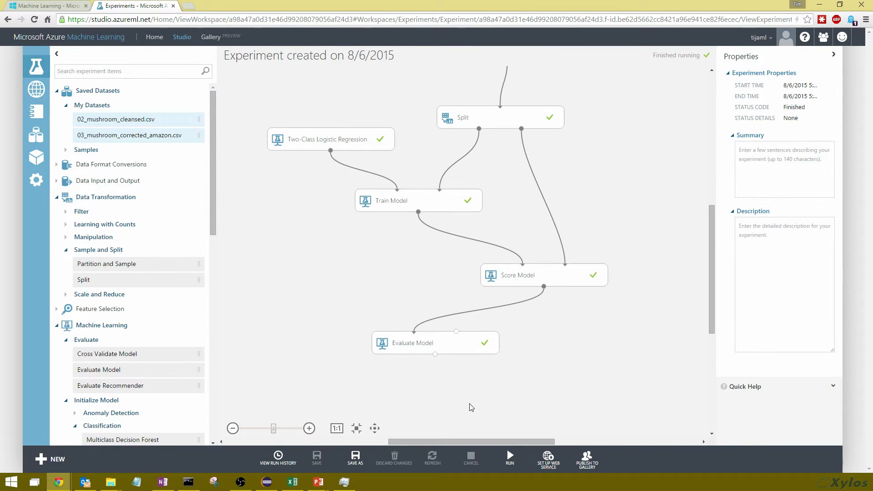
left_click(435, 354)
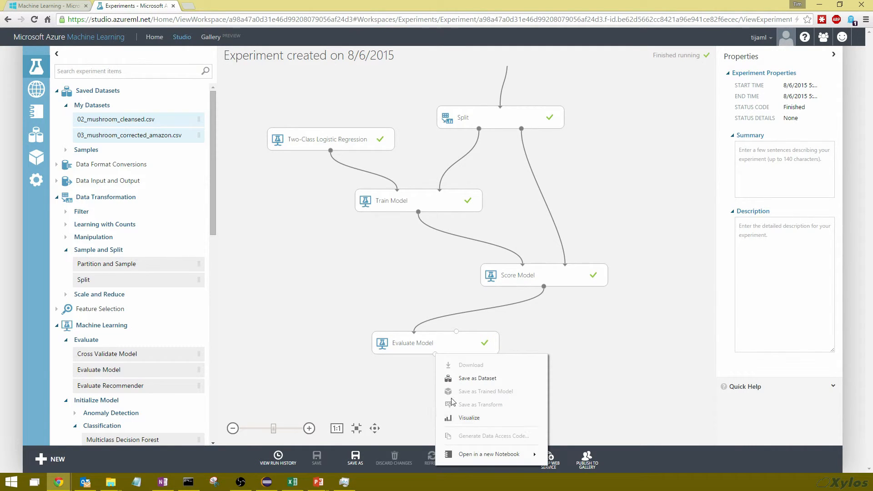
left_click(459, 421)
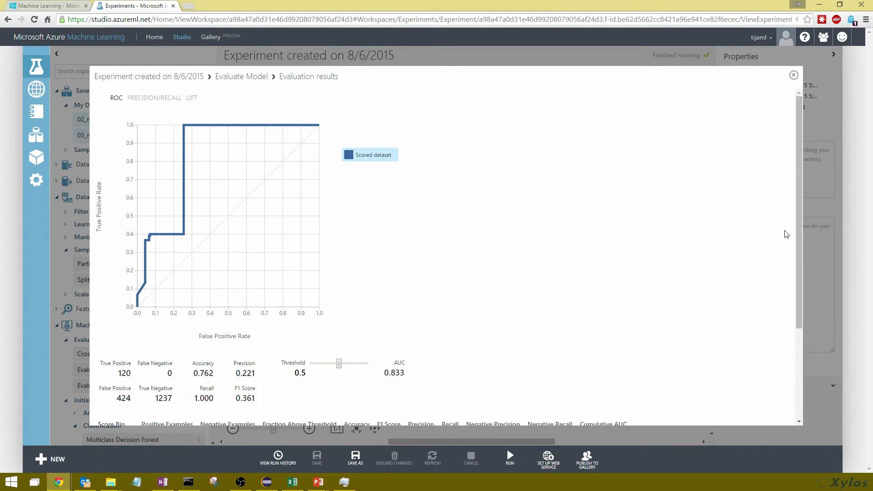
left_click_drag(797, 229, 794, 283)
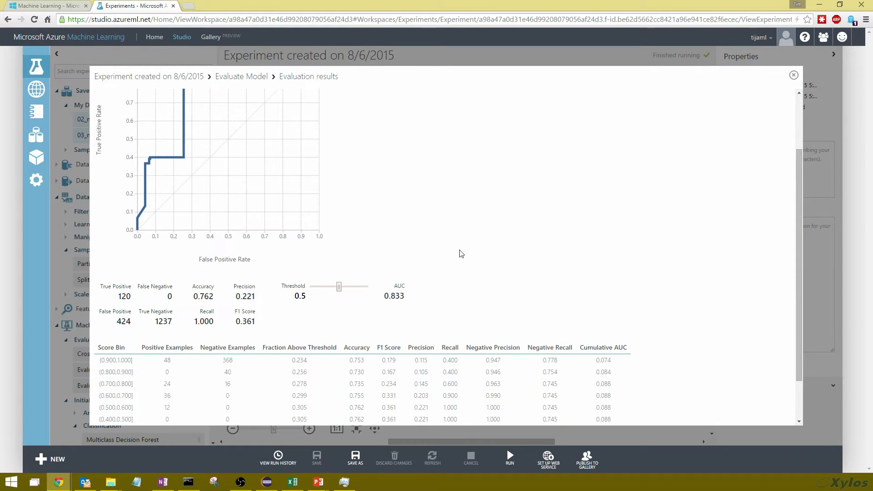
scroll(195, 354, "up", 2)
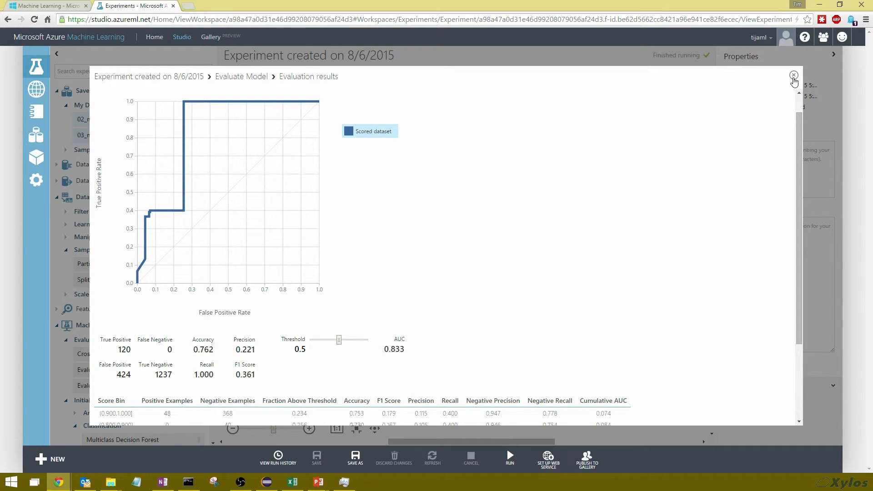
left_click(793, 75)
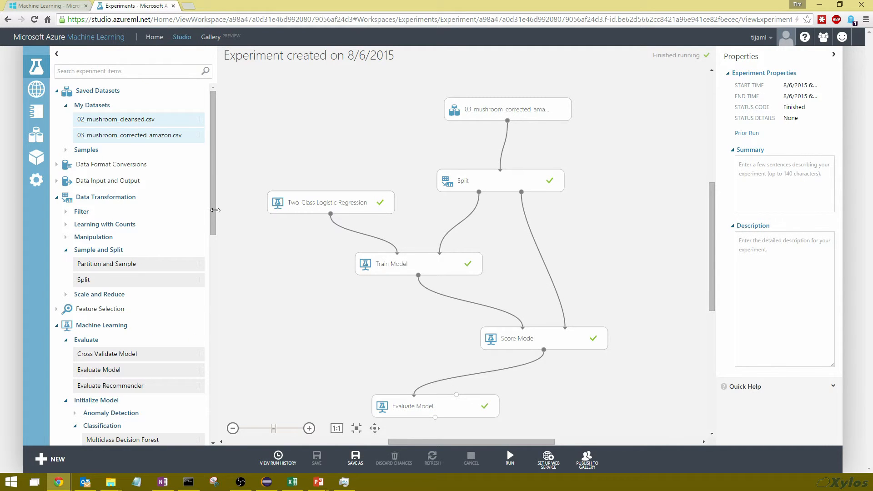
Expand the Web Service category in the module palette
left_click_drag(211, 211, 182, 418)
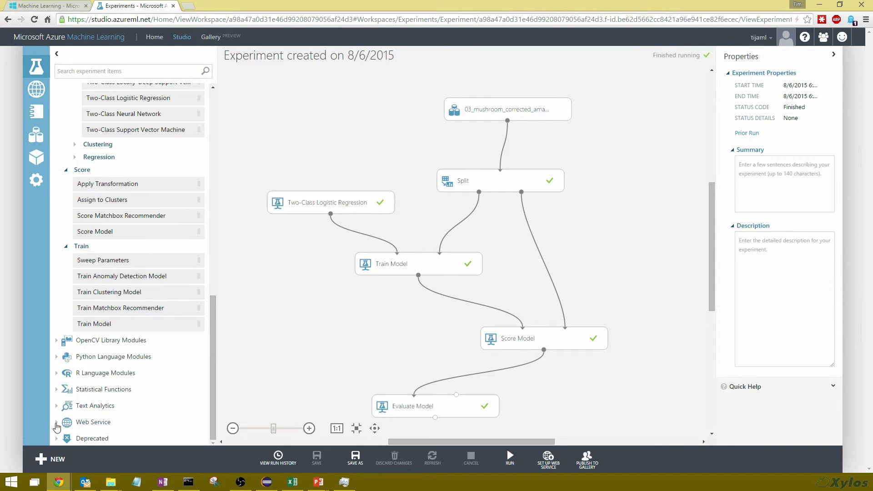
left_click(139, 422)
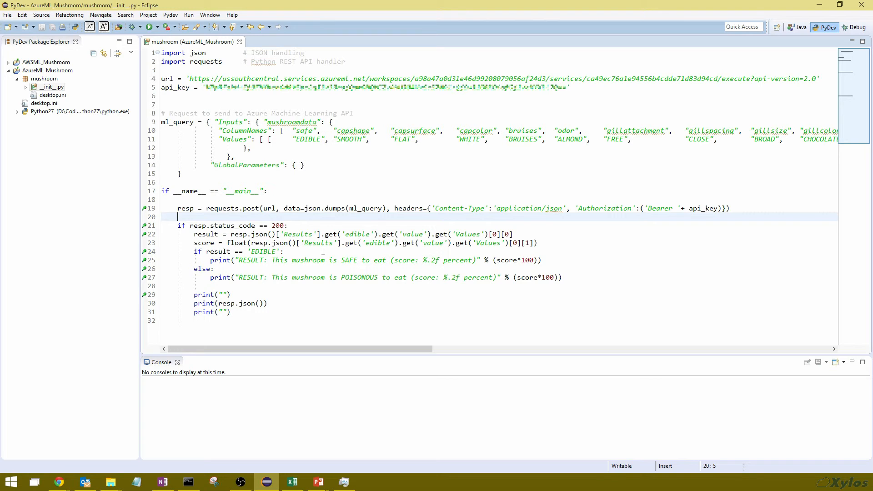
left_click(149, 27)
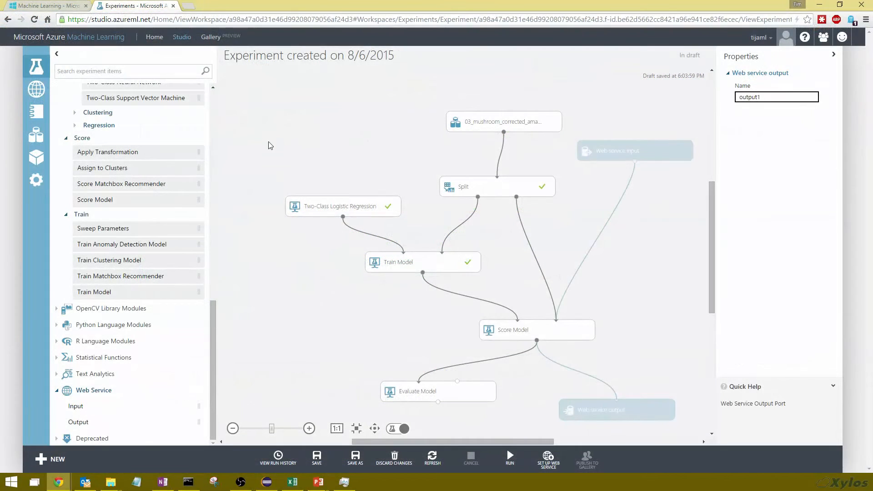
Open the Gallery and browse the Machine Learning APIs listed there
left_click(213, 38)
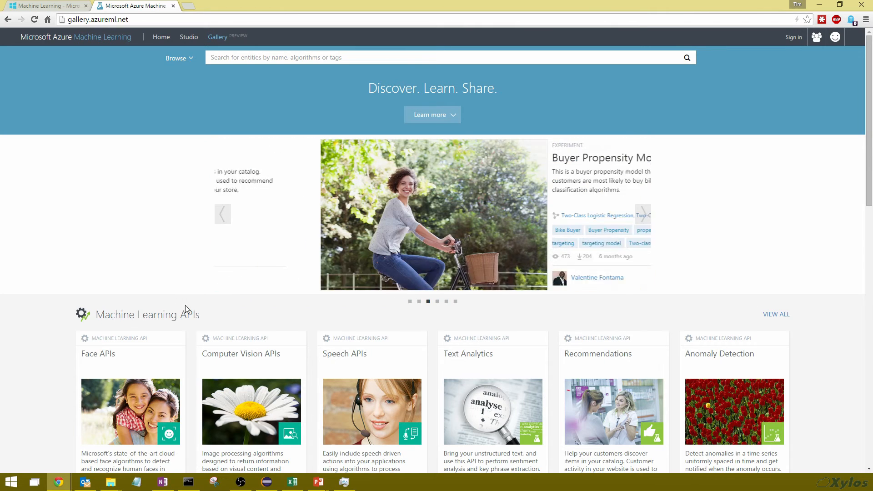
scroll(220, 272, "down", 2)
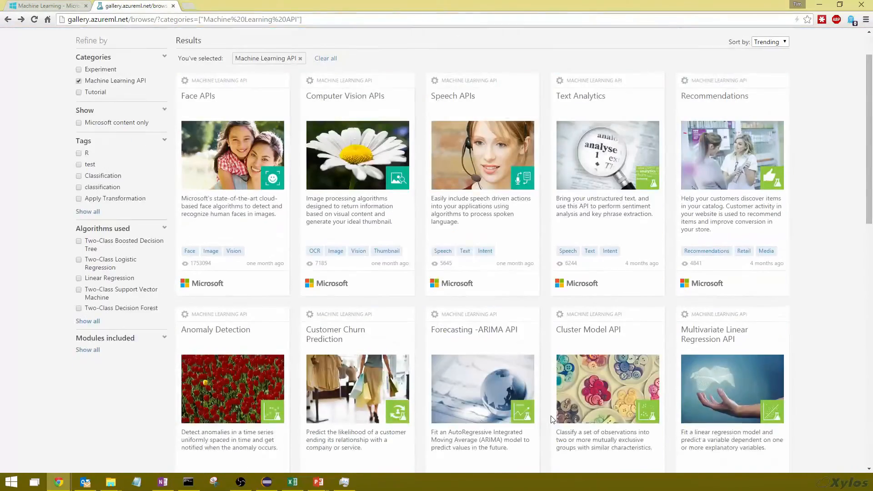
scroll(552, 419, "up", 1)
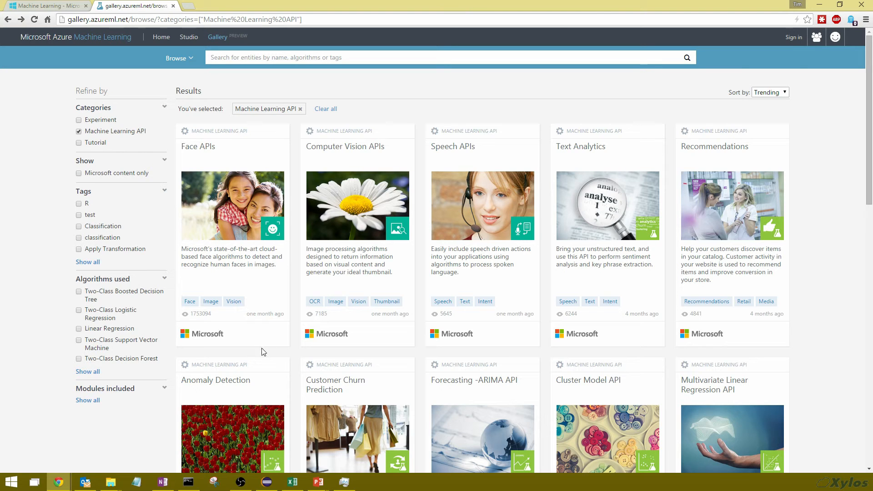
Return to Studio and reopen the experiment created on 8/6/2015
left_click(182, 42)
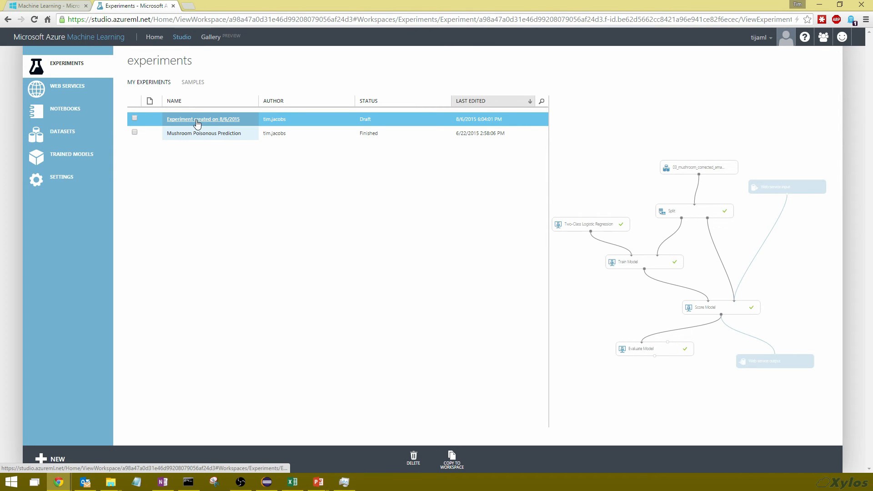
left_click(197, 120)
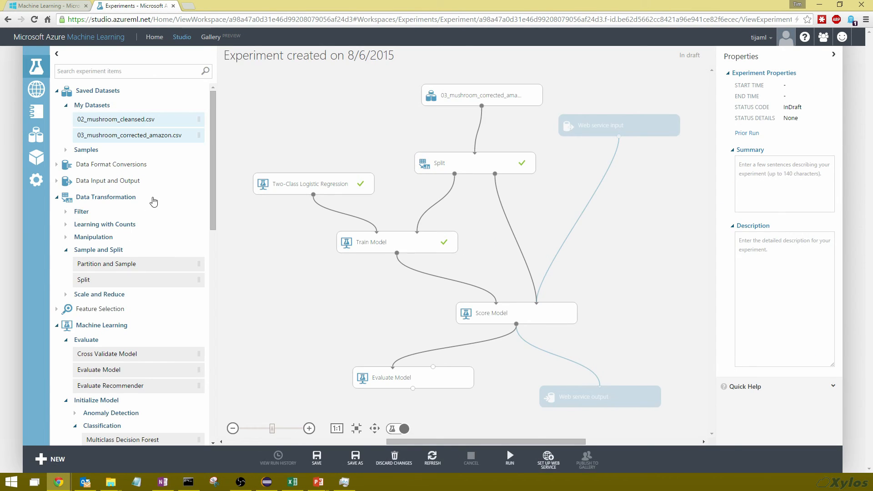
left_click_drag(212, 197, 211, 414)
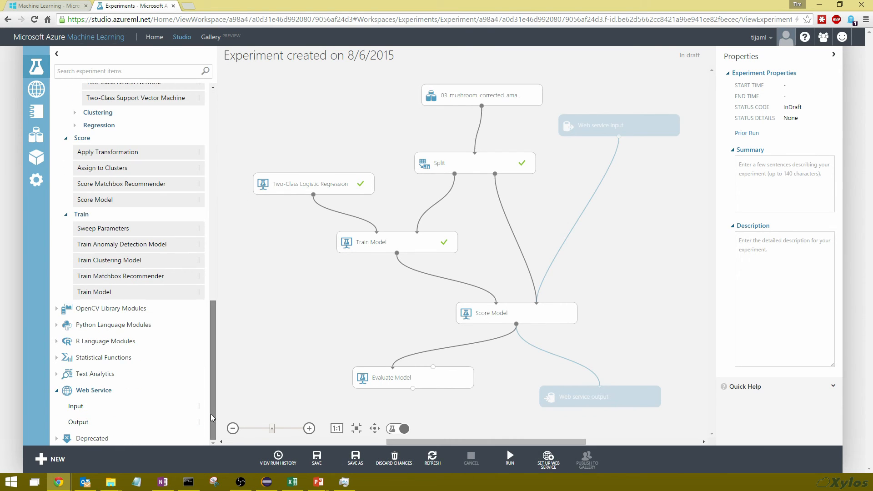